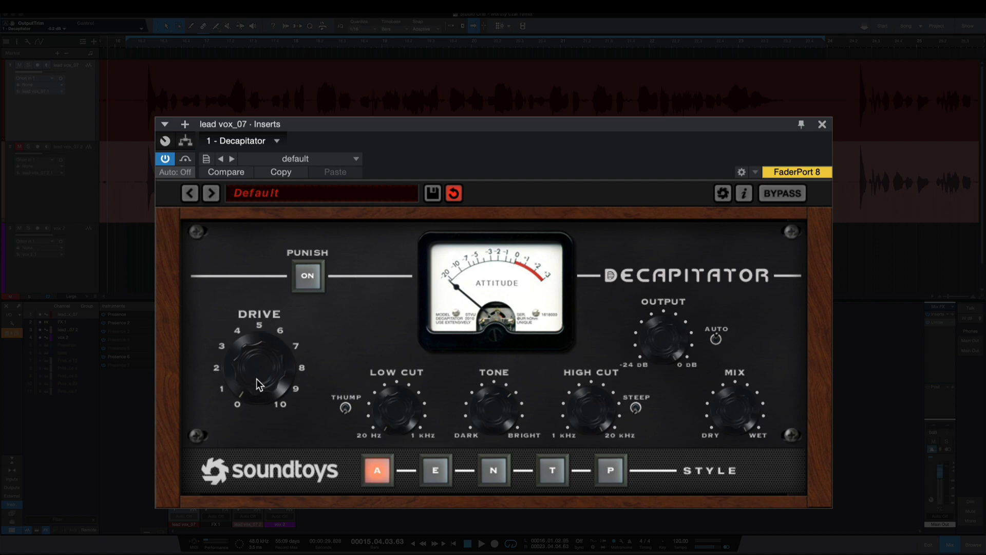
Step: Try out the Drive, Tone and High Cut settings of the Decapitator insert on the lead vocal
drag(257, 376, 259, 361)
drag(258, 353, 252, 364)
drag(485, 412, 482, 437)
drag(595, 409, 593, 415)
Step: Set the lead vocal's Drive to about 3, ending by stopping the playback
mouse_move(274, 348)
mouse_down()
mouse_move(266, 377)
mouse_move(265, 353)
mouse_up()
drag(257, 366, 258, 361)
drag(257, 360, 242, 412)
drag(254, 381, 252, 345)
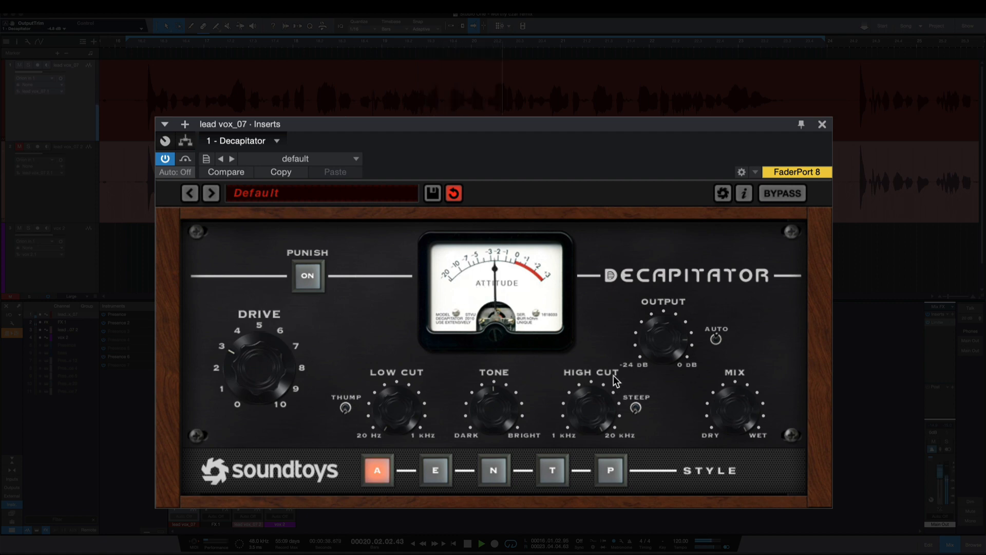
key(space)
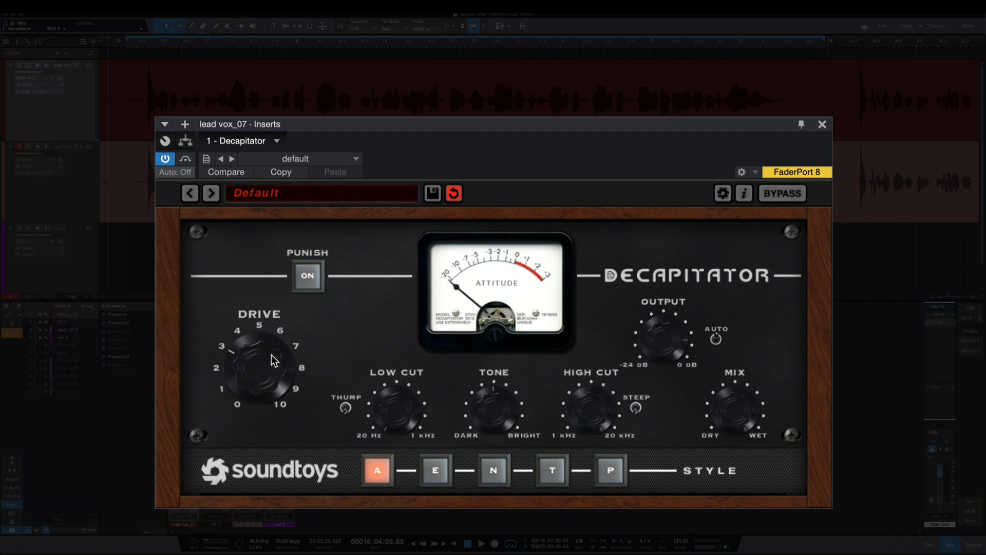
Step: Set the lead vocal's Drive to about 2 and raise the Low Cut slightly, comparing against the bypassed signal
drag(271, 354, 261, 368)
drag(388, 389, 391, 376)
click(794, 193)
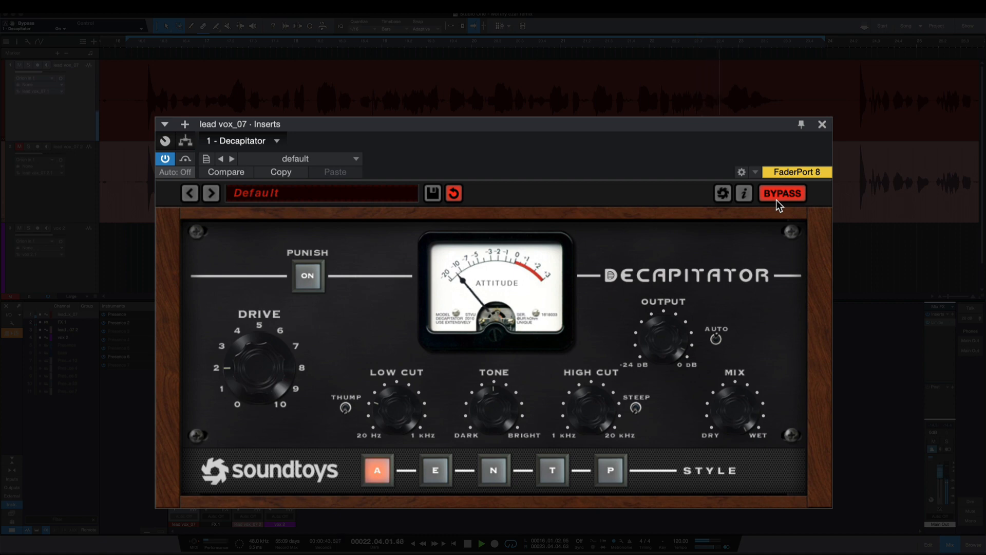
click(777, 190)
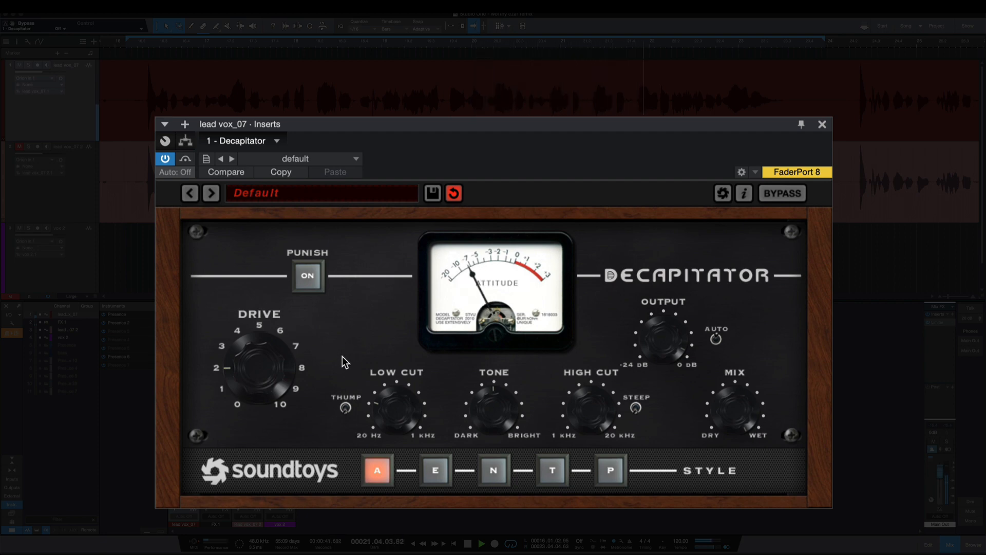
Step: Audition the saturation styles E, N, T and P one after another on the lead vocal
click(435, 470)
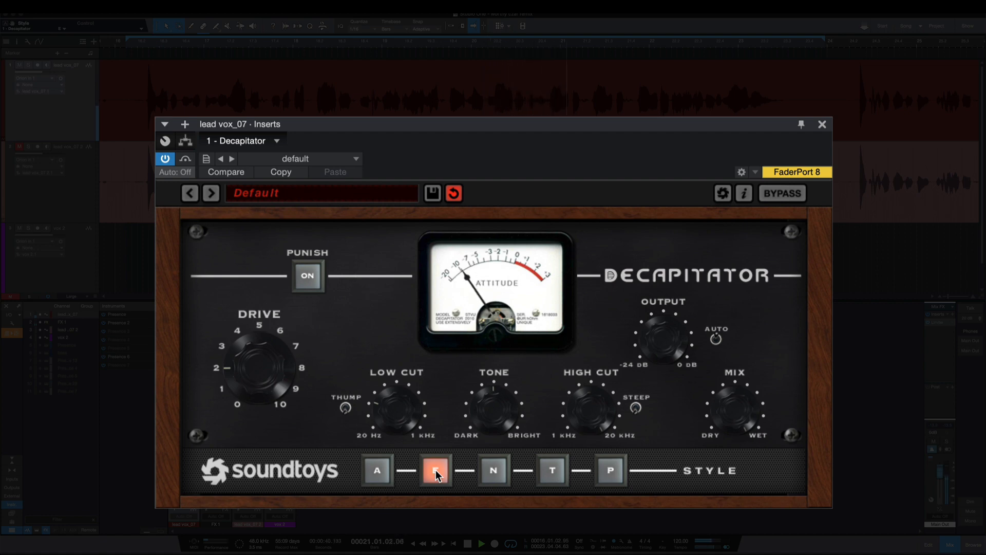
click(494, 470)
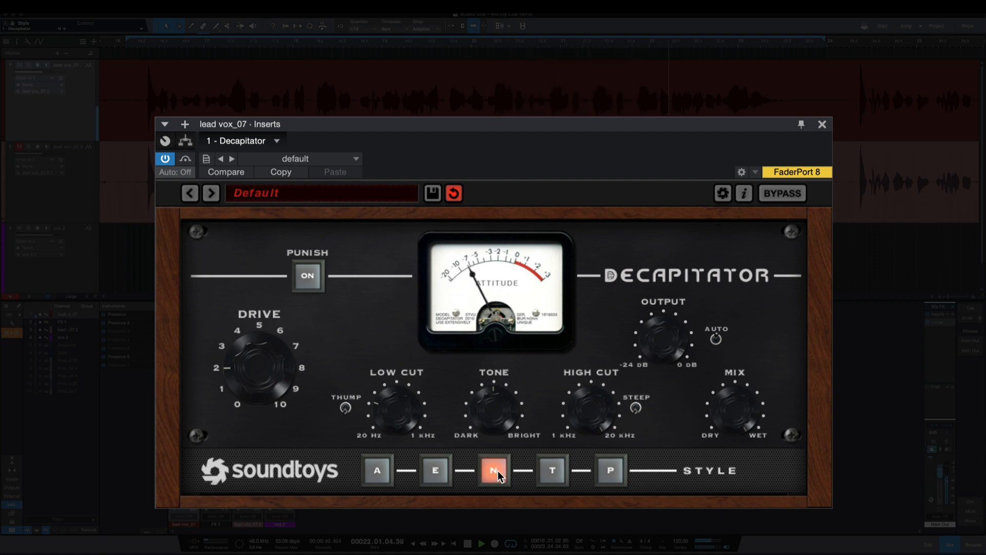
click(553, 469)
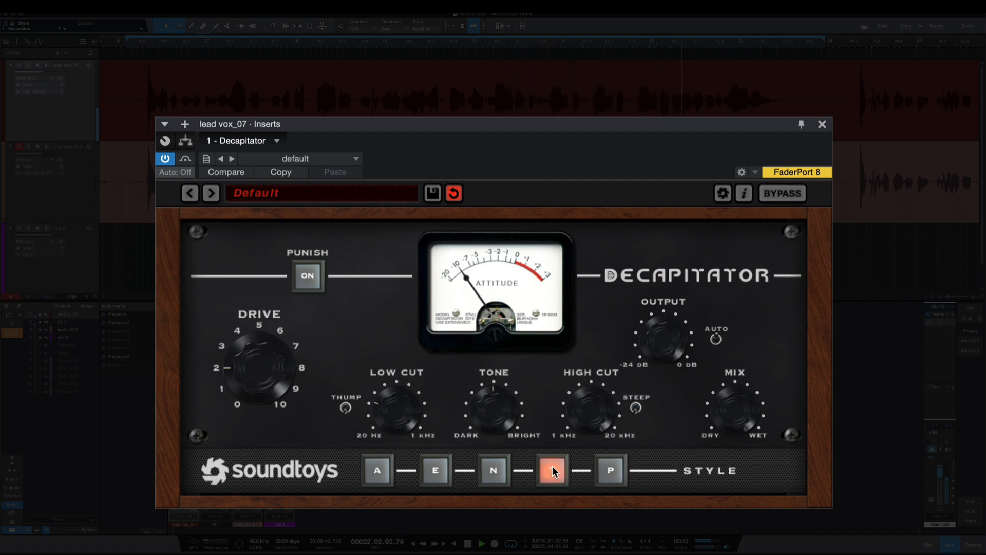
click(609, 469)
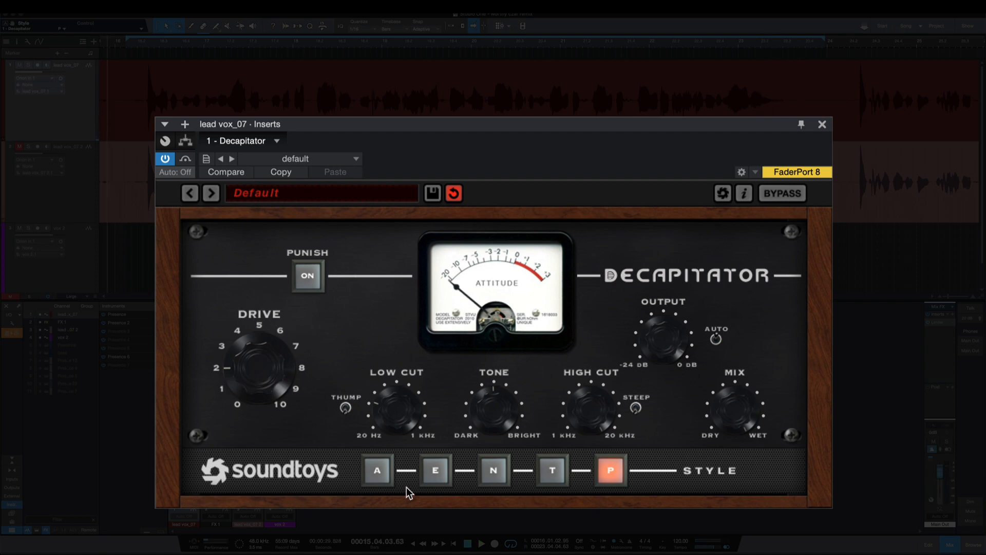
Step: Compare all five styles from A through P in quick succession on the lead vocal, ending on P
click(379, 472)
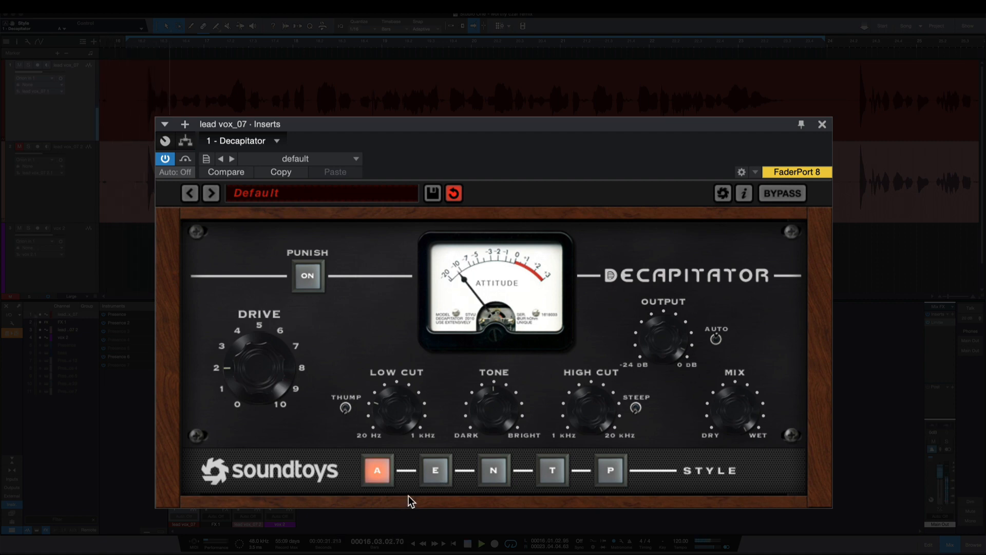
click(432, 473)
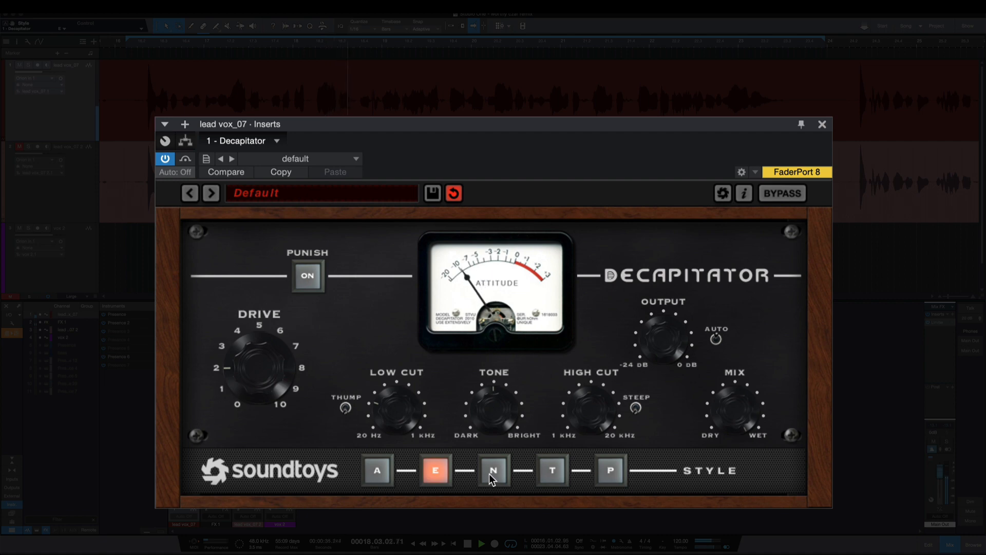
click(489, 472)
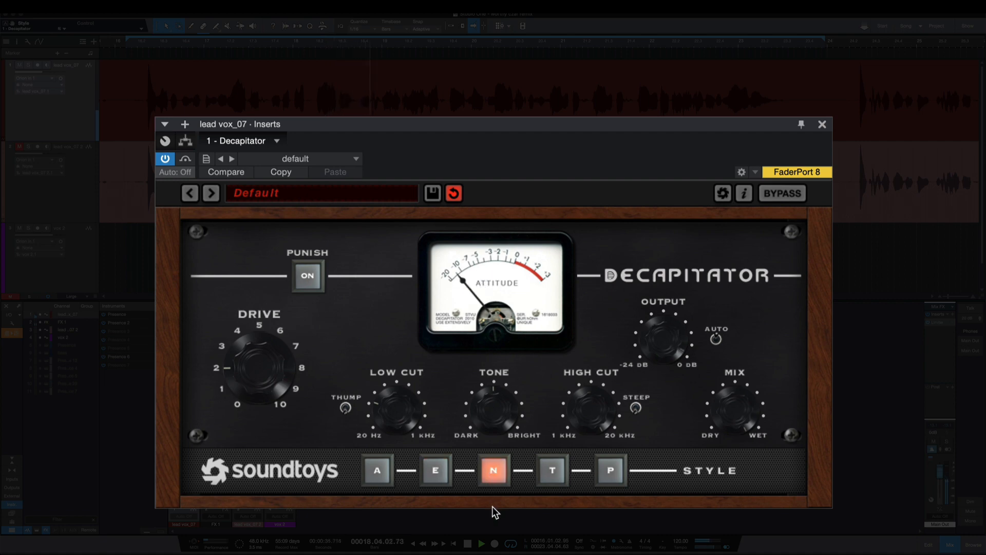
click(545, 474)
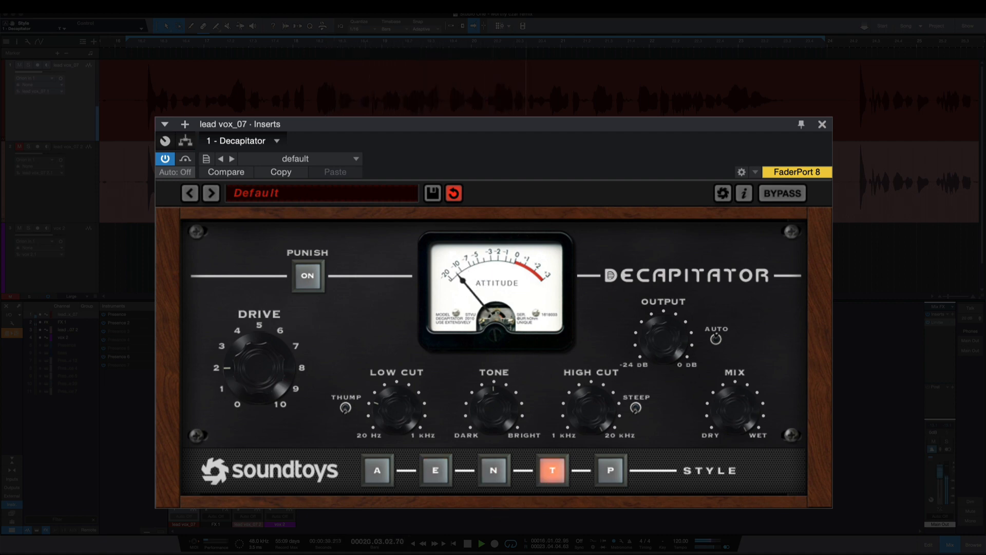
click(613, 473)
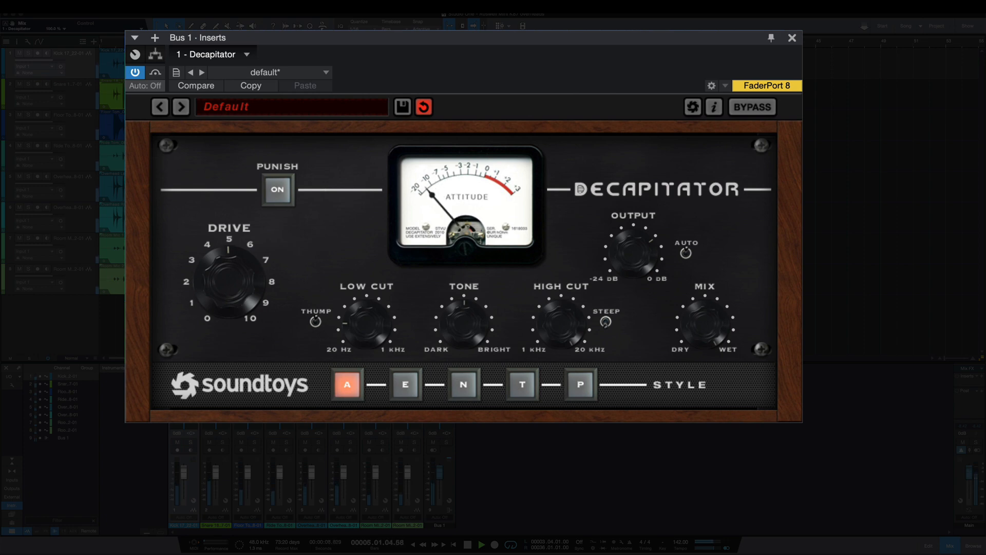
Step: Audition the styles E, N, T and P on the Bus 1 Decapitator, returning to style A
click(409, 385)
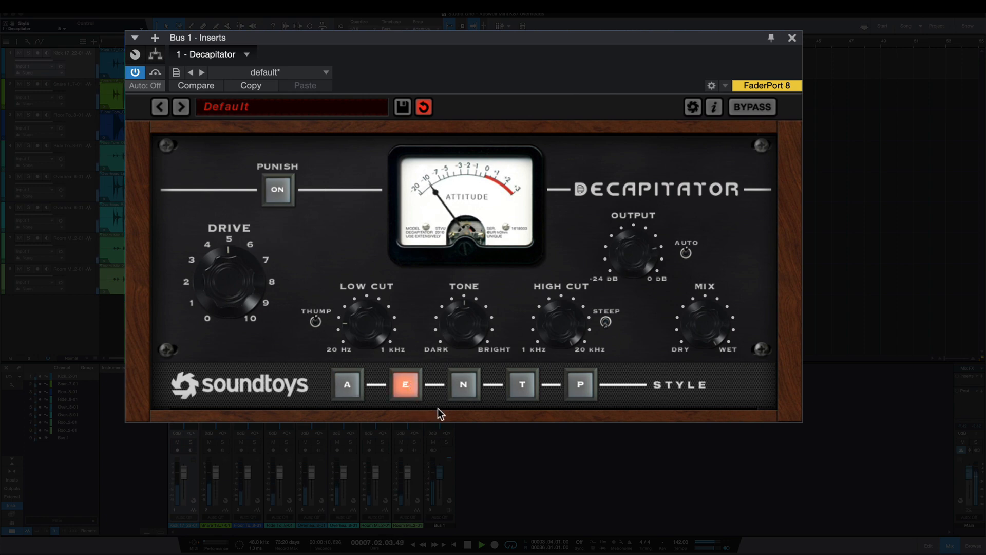
click(463, 390)
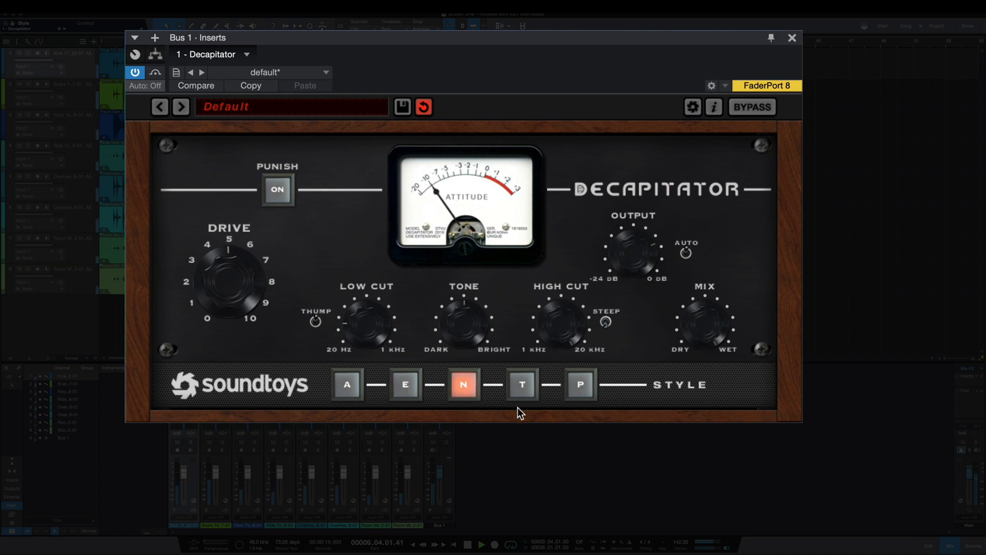
click(523, 385)
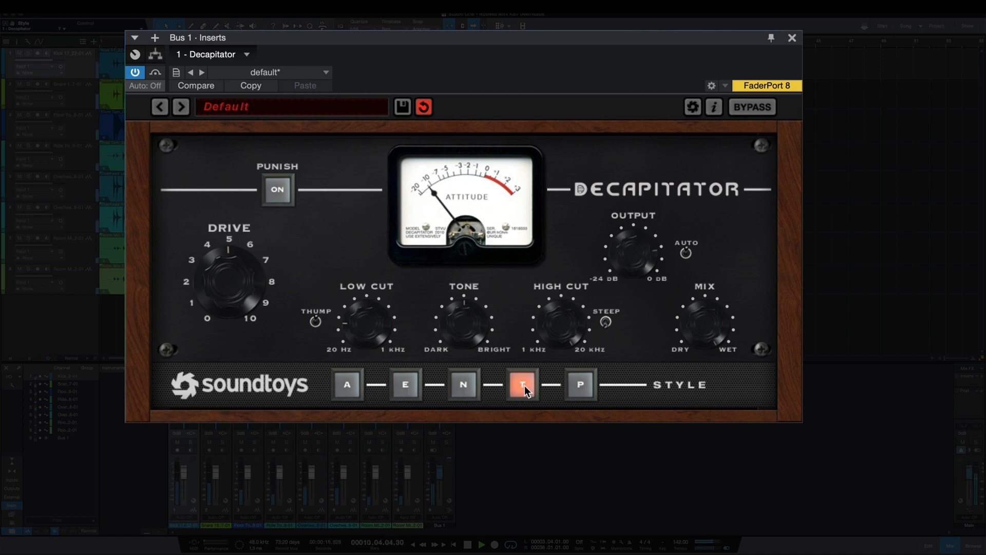
click(578, 388)
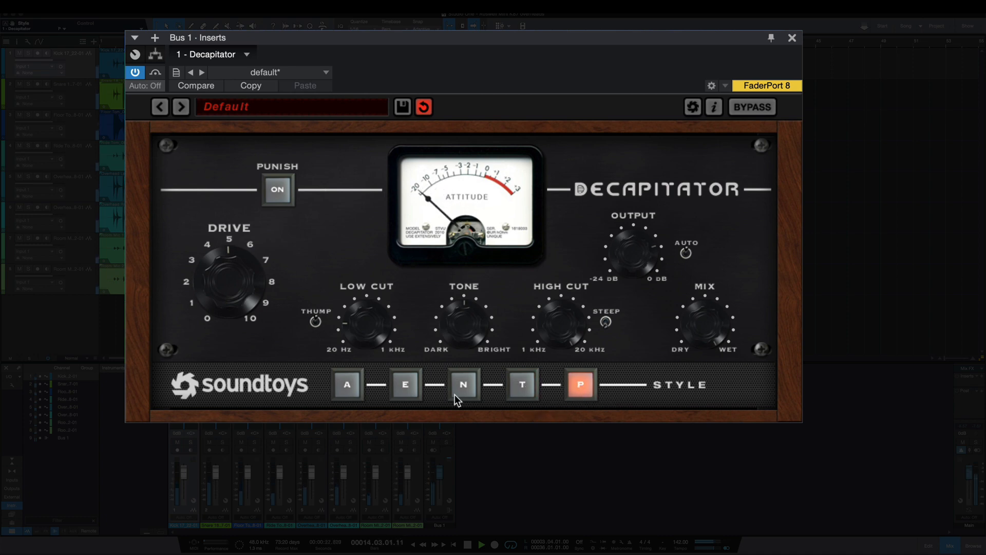
click(351, 382)
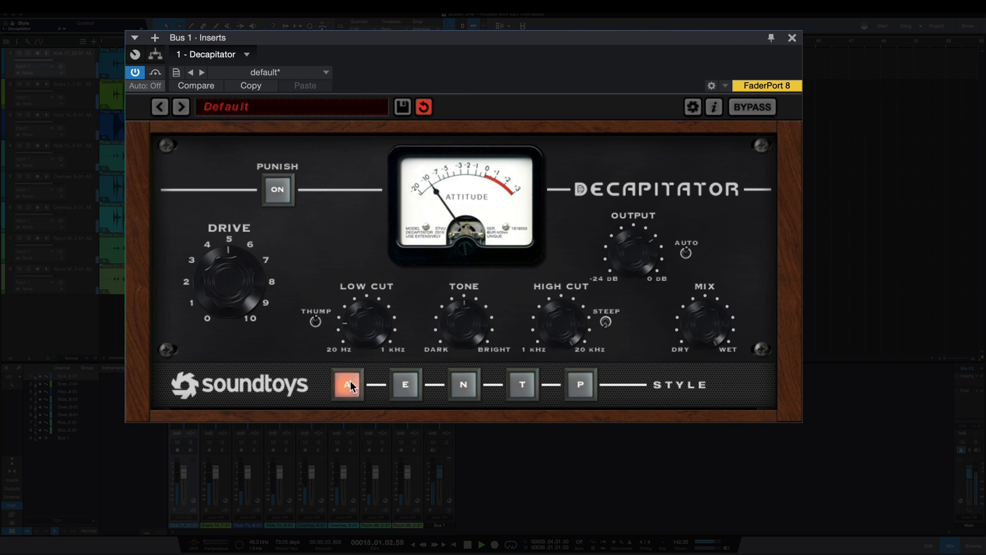
Step: Run through the Bus 1 styles upward from E to P and back down to A
click(405, 384)
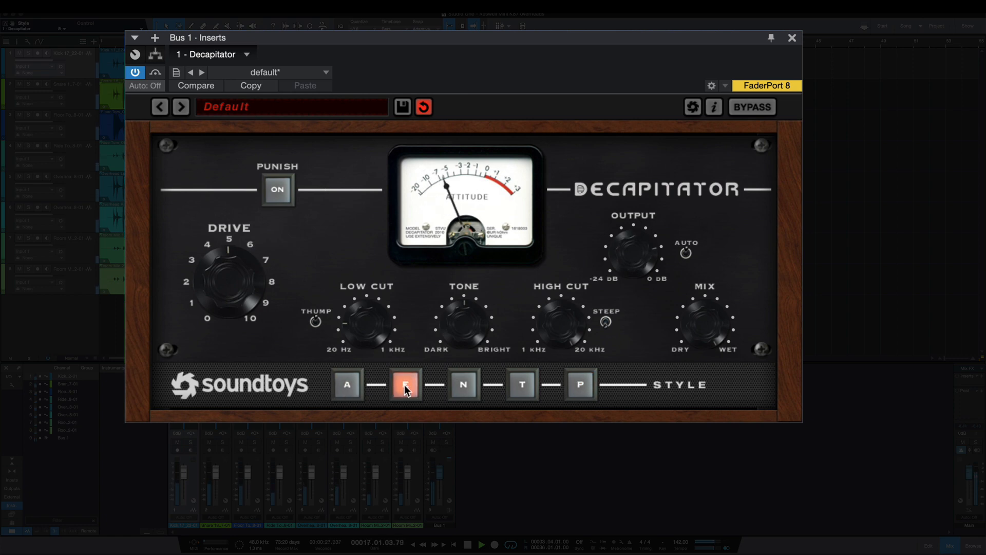
click(460, 387)
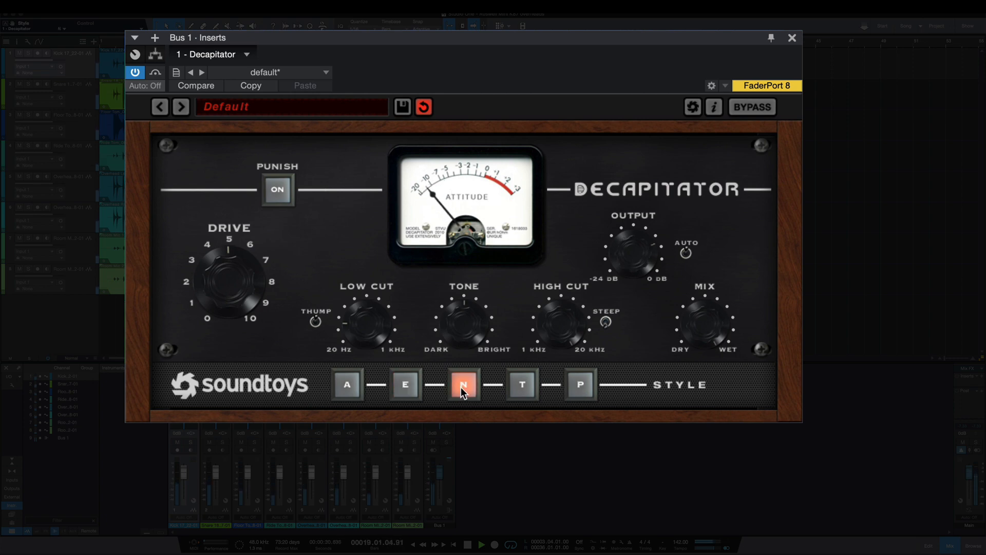
click(517, 383)
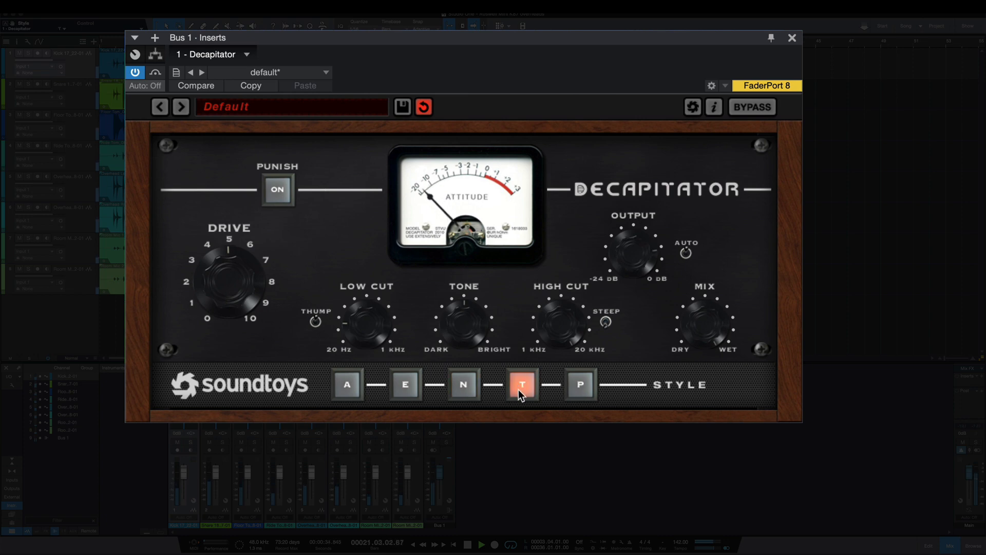
click(577, 386)
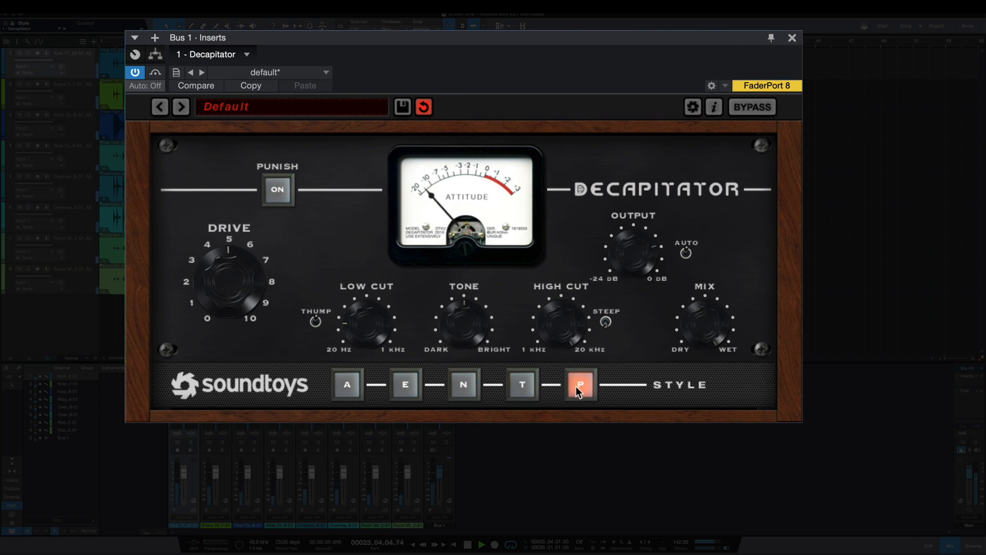
click(524, 386)
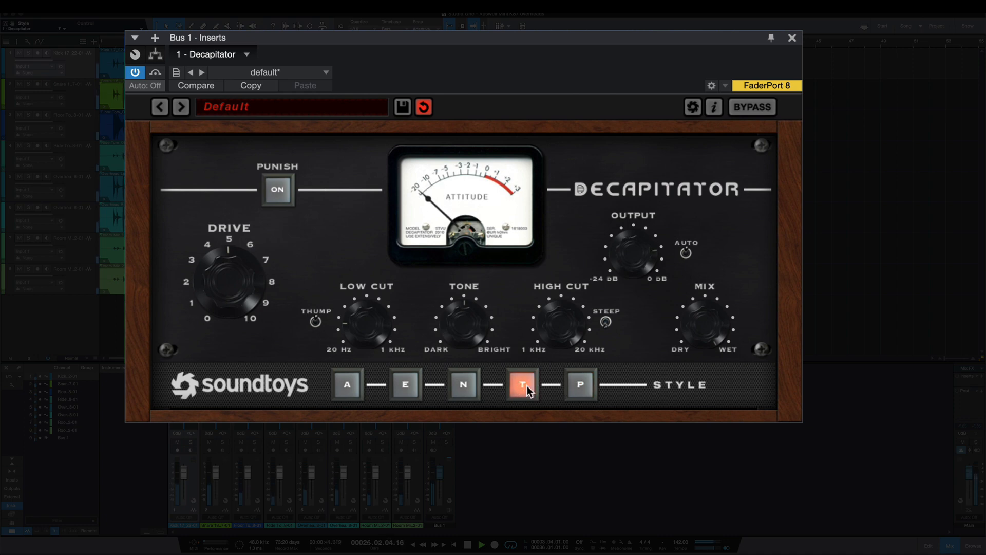
click(465, 388)
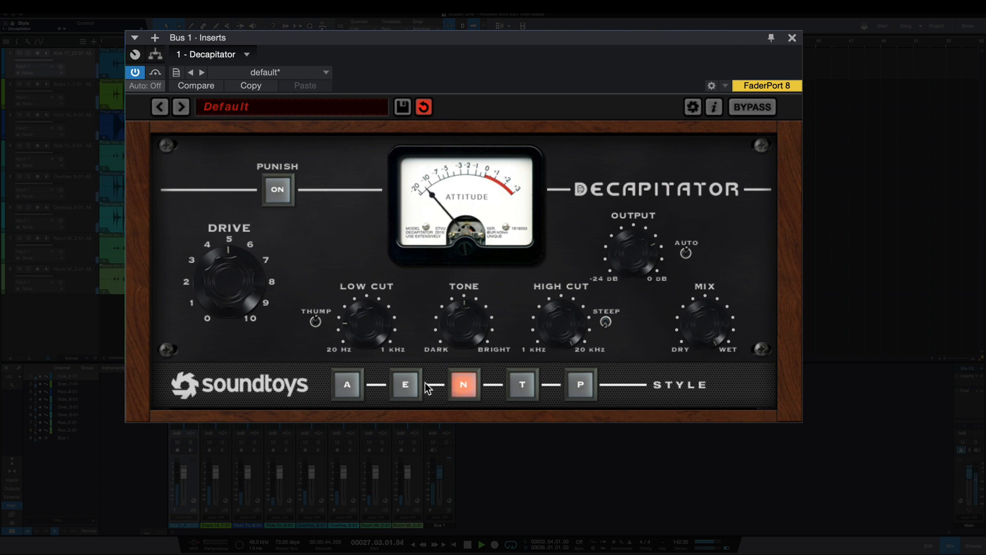
click(406, 382)
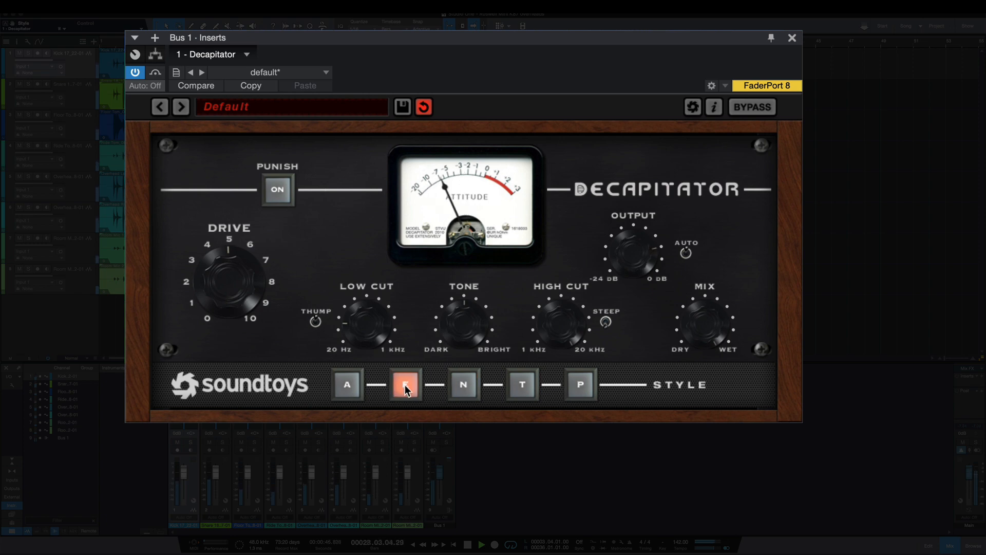
click(349, 382)
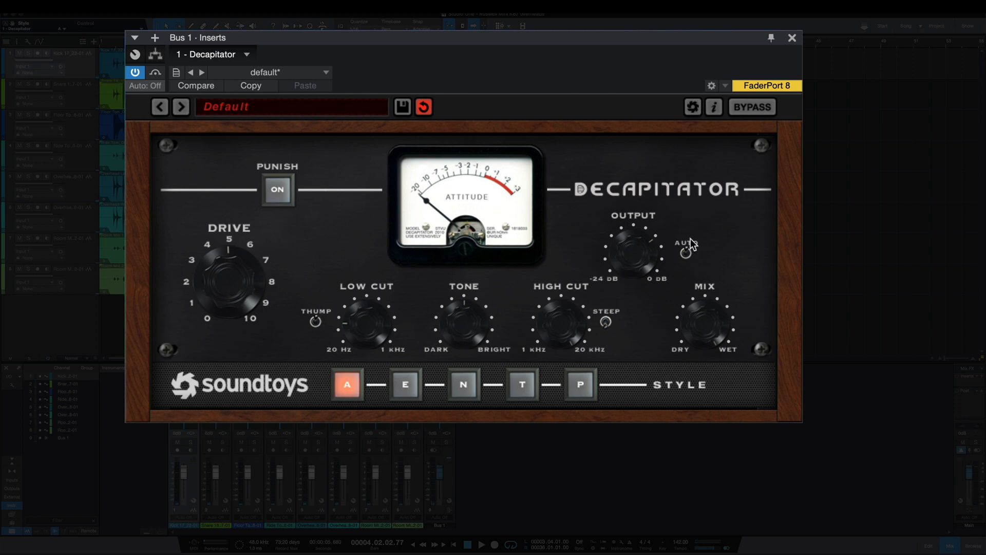
Step: Lower the Bus 1 Drive to about 3 and switch Punish on and off again
drag(240, 267, 220, 289)
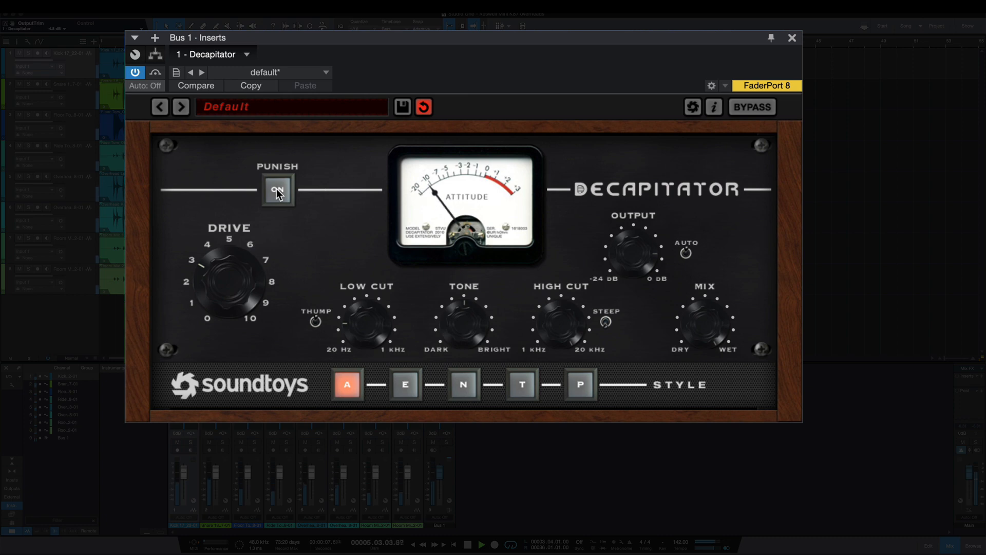
click(277, 189)
click(277, 188)
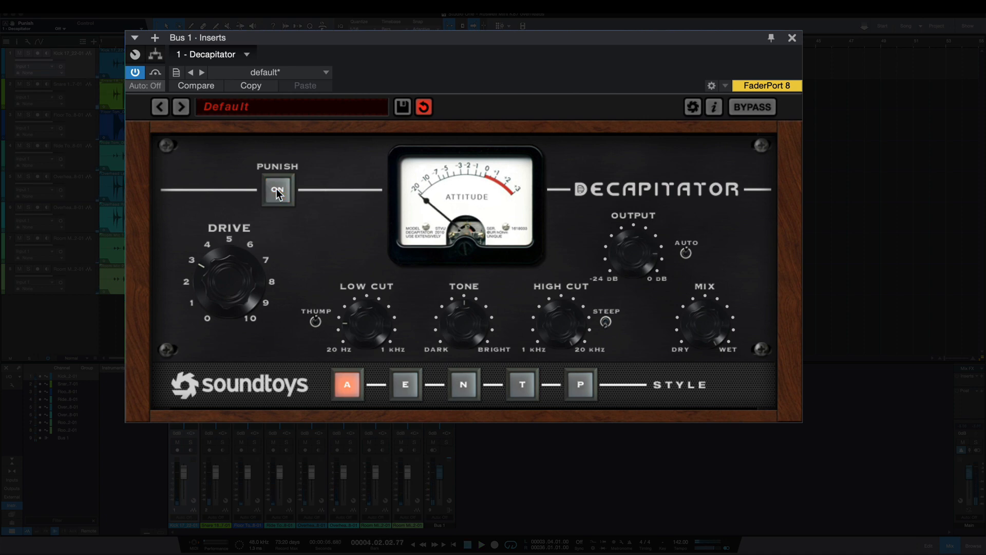
Step: Turn on Punish with the Bus 1 Mix lowered toward Dry, and raise the Mix back toward Wet
drag(740, 308, 695, 458)
click(280, 191)
drag(699, 337, 699, 236)
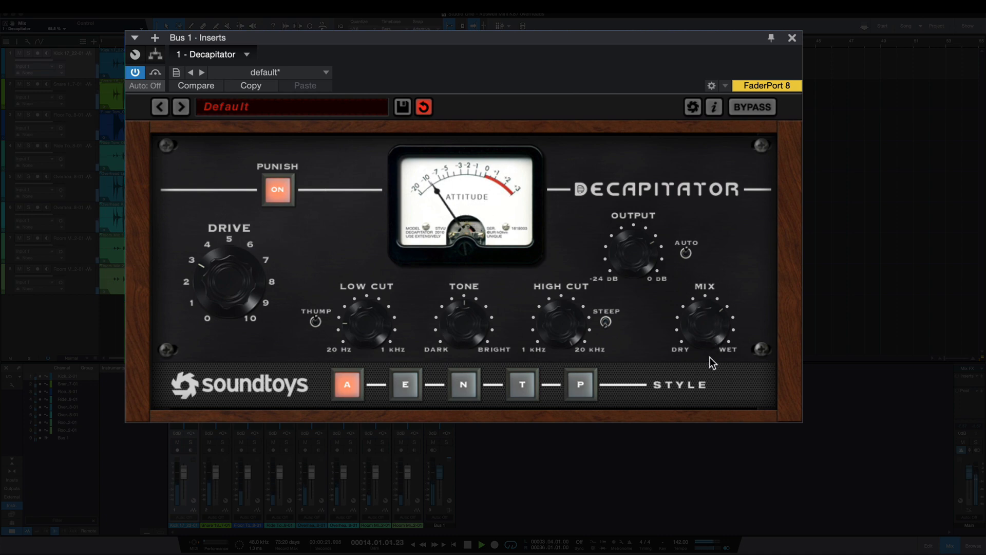
Step: Compare Bus 1 with and without Punish, leave Punish off and stop the playback
click(280, 191)
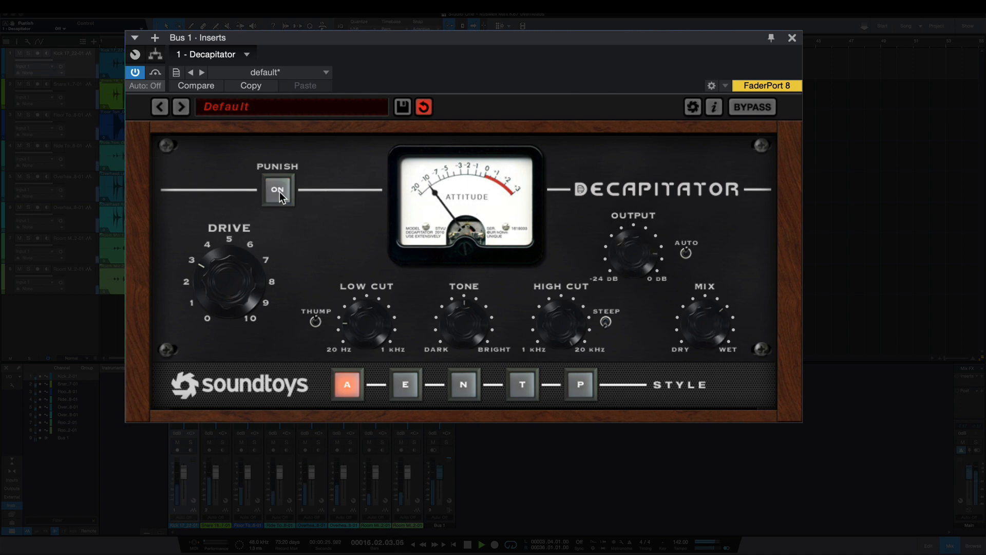
click(279, 192)
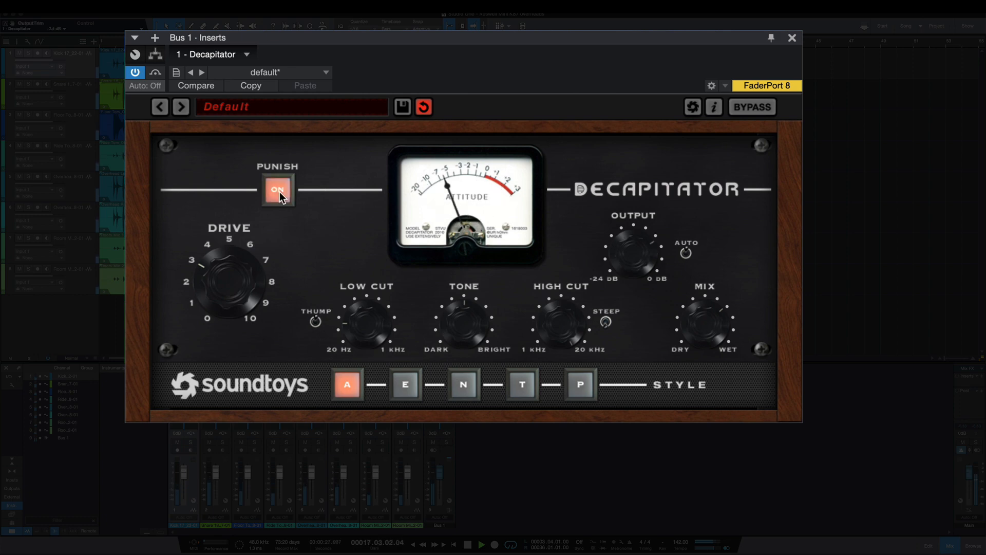
click(280, 192)
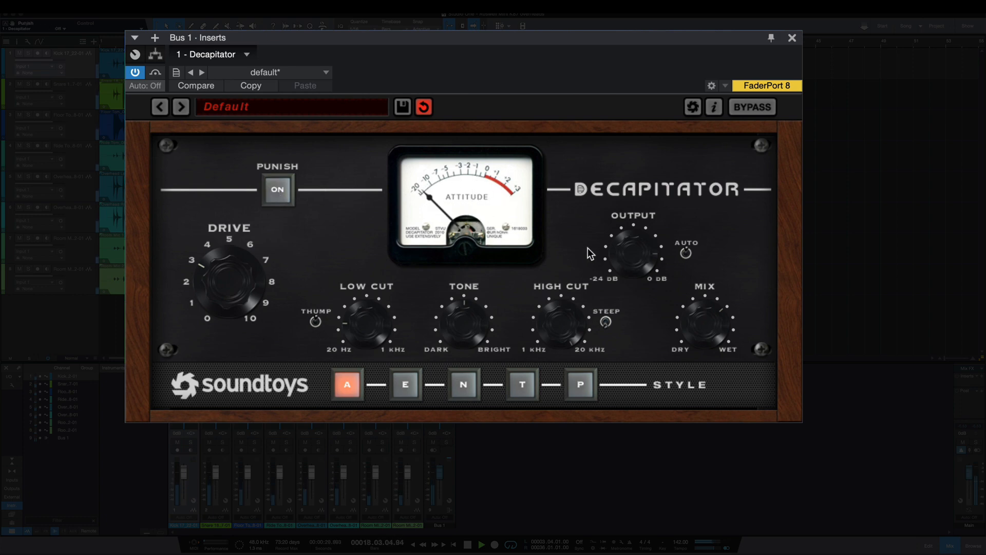
key(space)
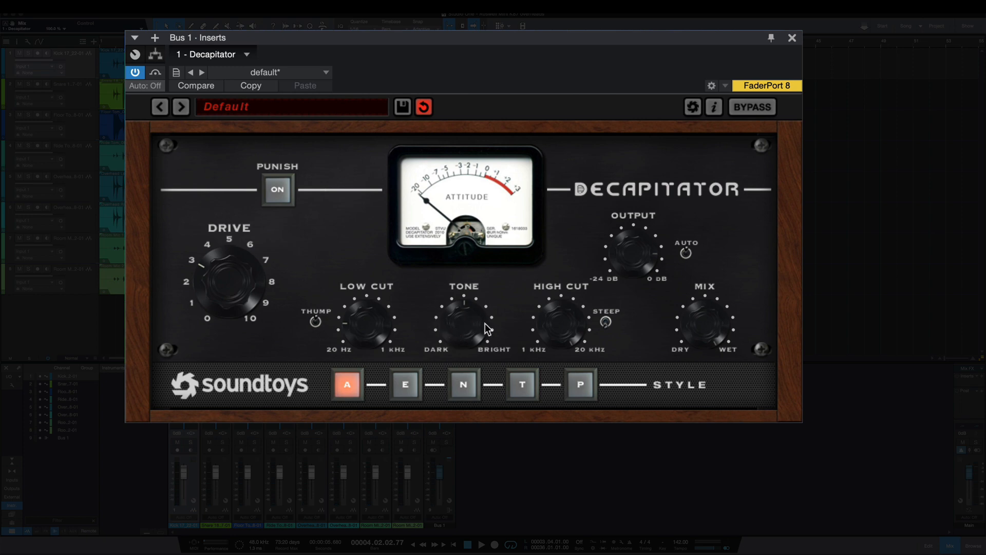
Step: Step through styles E and N to T on Bus 1 and raise the Drive to just under 5
click(406, 383)
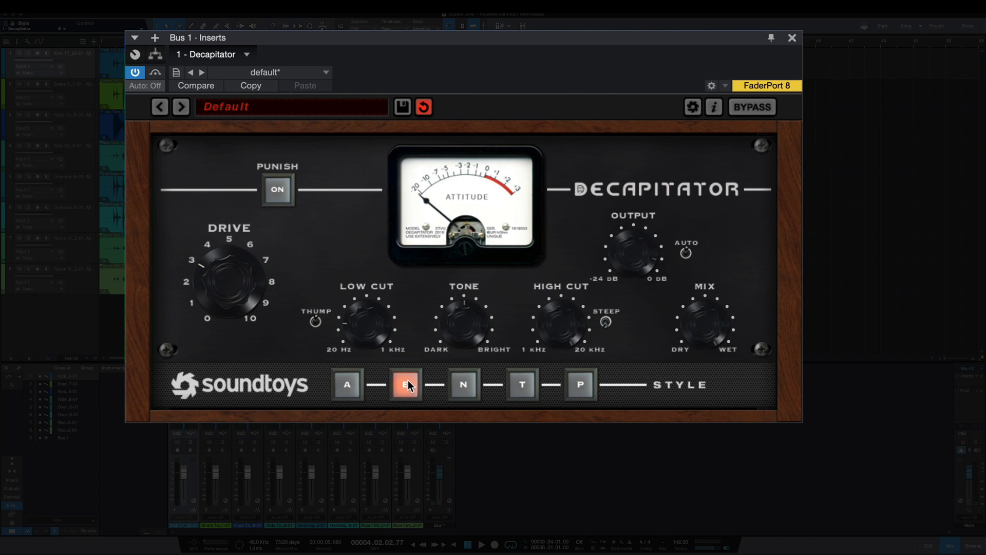
click(453, 386)
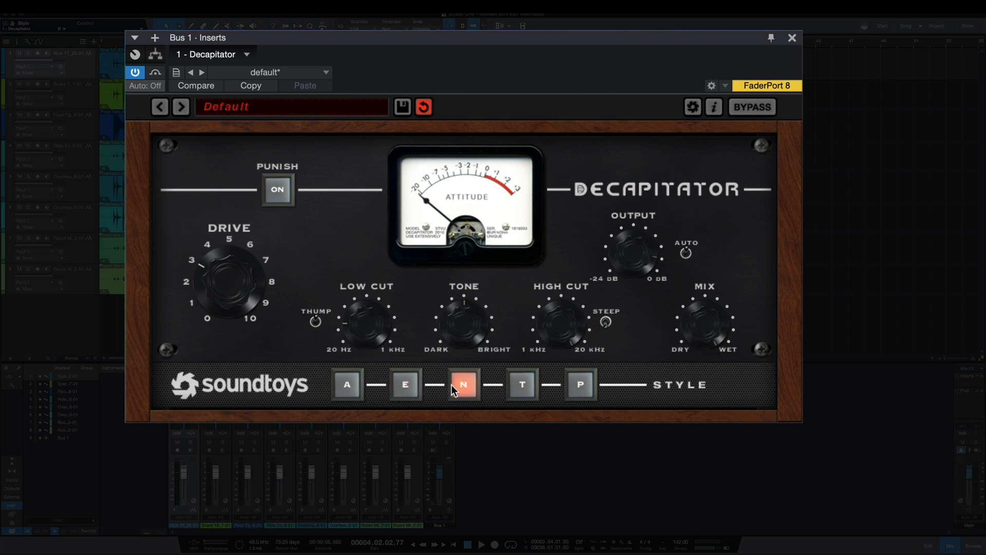
click(516, 386)
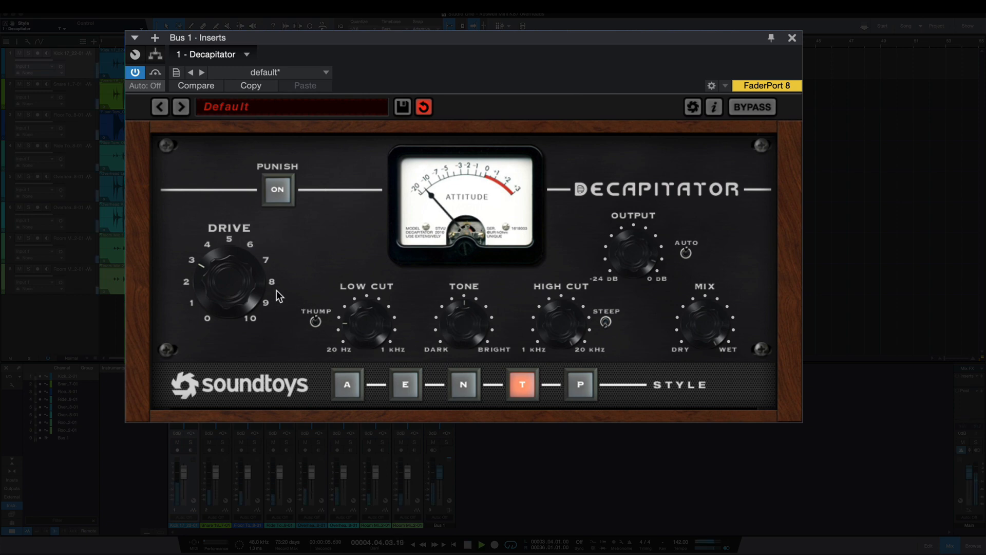
drag(237, 272, 237, 258)
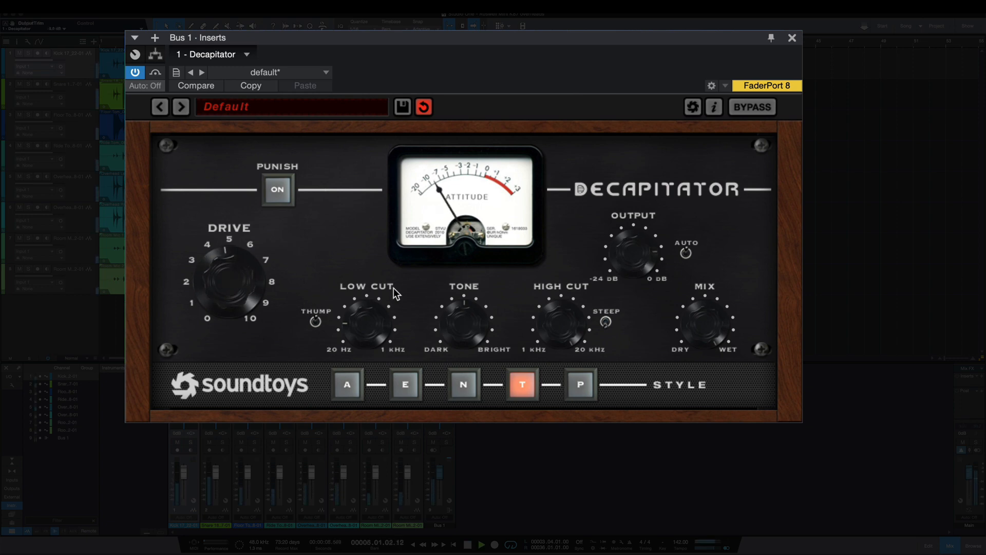
Step: Adjust the Bus 1 Tone and compare the sound with the effect bypassed, leaving the effect active
drag(461, 314, 442, 290)
click(741, 107)
click(742, 106)
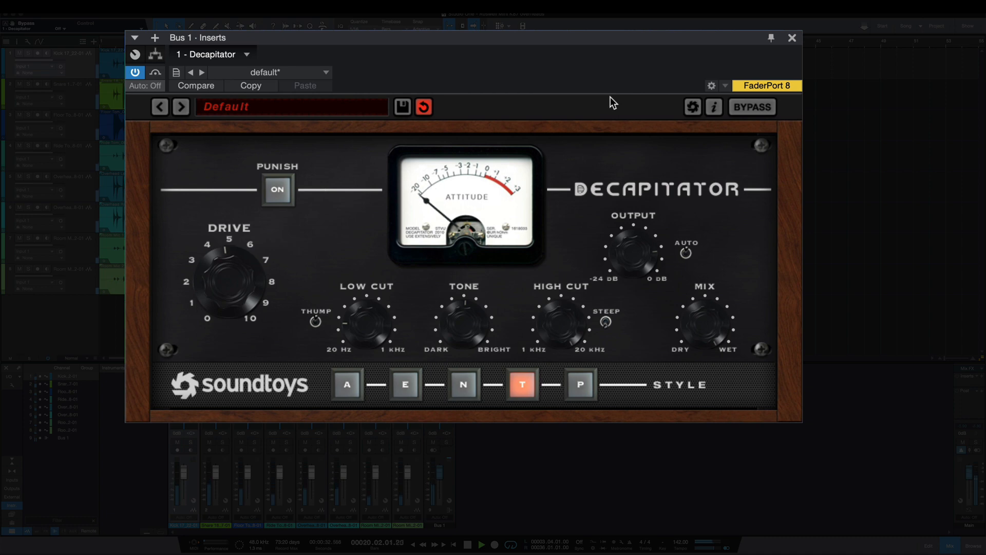